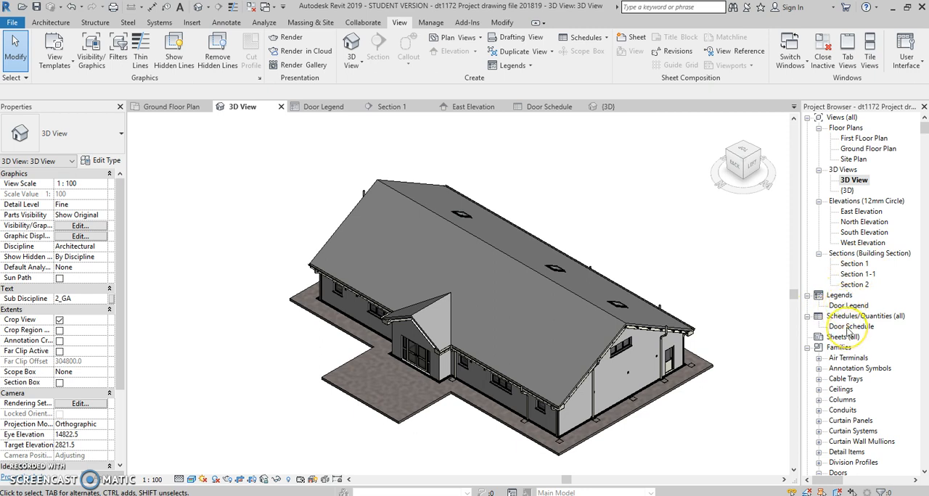
Open the Ground Floor Plan and examine door D27 and its number tag beside the entrance area
double_click(868, 148)
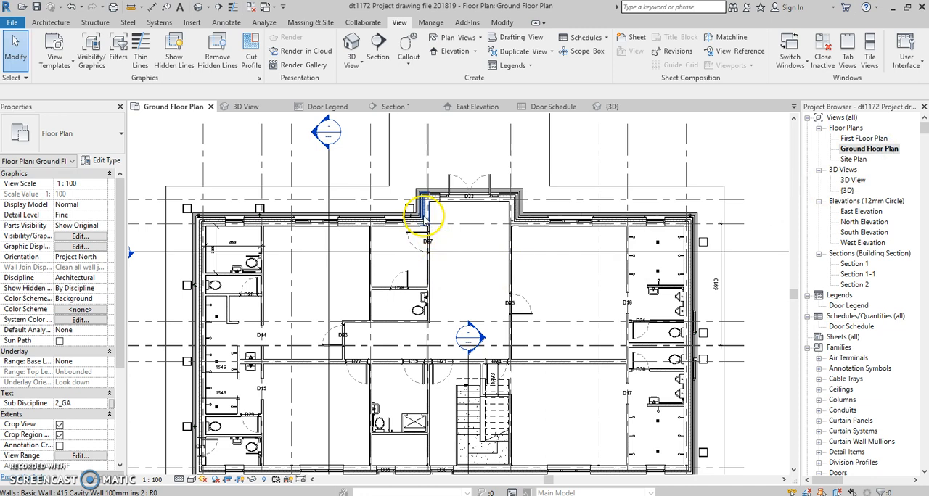
scroll(380, 373, down, 2)
scroll(384, 429, up, 2)
scroll(465, 149, up, 2)
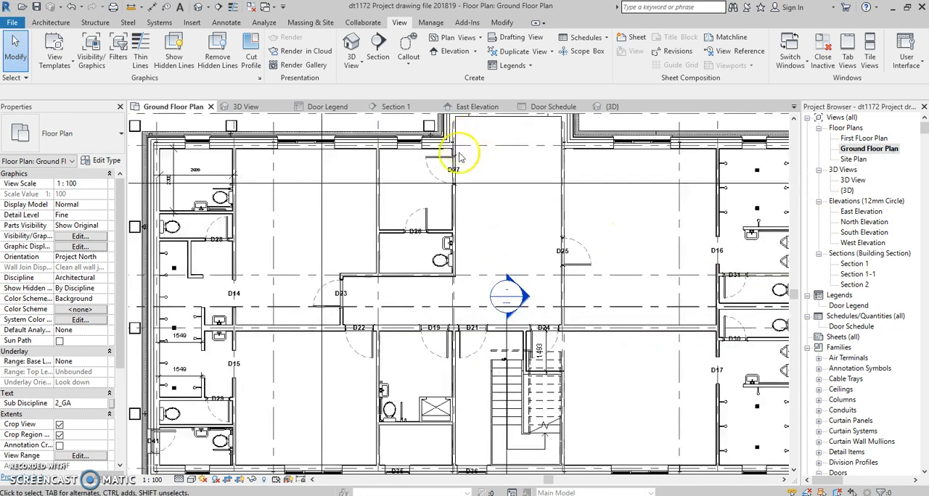
scroll(464, 148, up, 2)
click(462, 196)
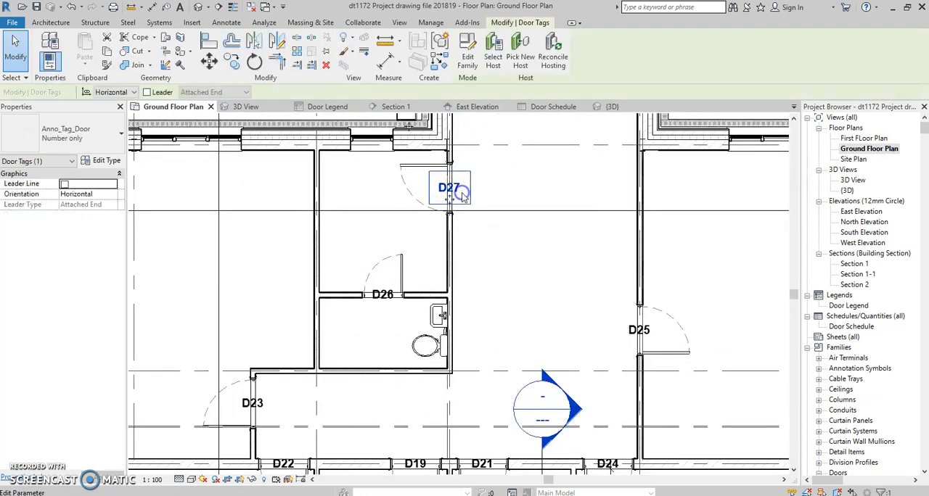
click(535, 191)
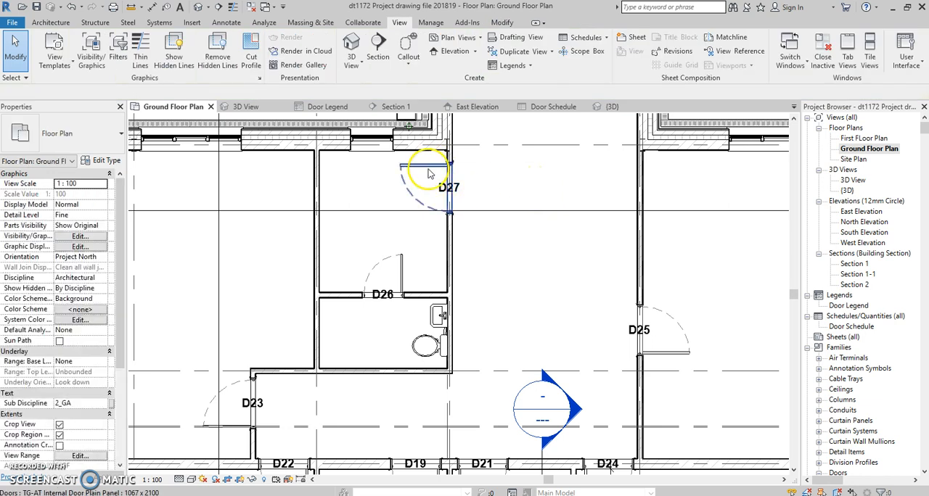
click(435, 181)
click(570, 178)
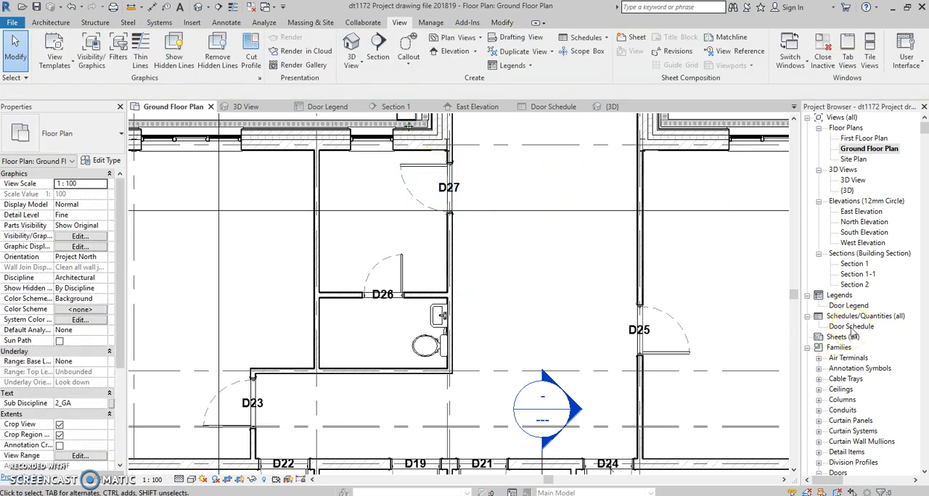
Open the Door Schedule and export it as the delimited text file Door Schedule.txt on the Desktop, replacing any existing copy
double_click(850, 327)
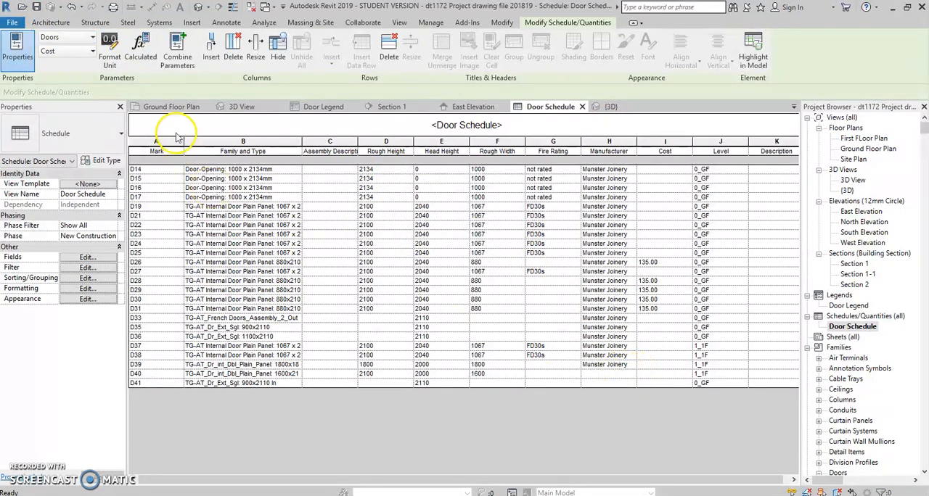
click(9, 21)
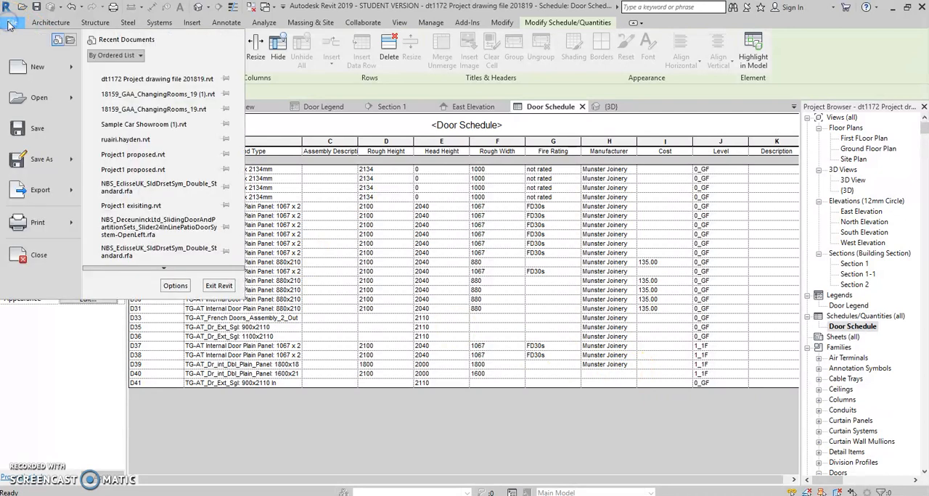
mouse_move(42, 196)
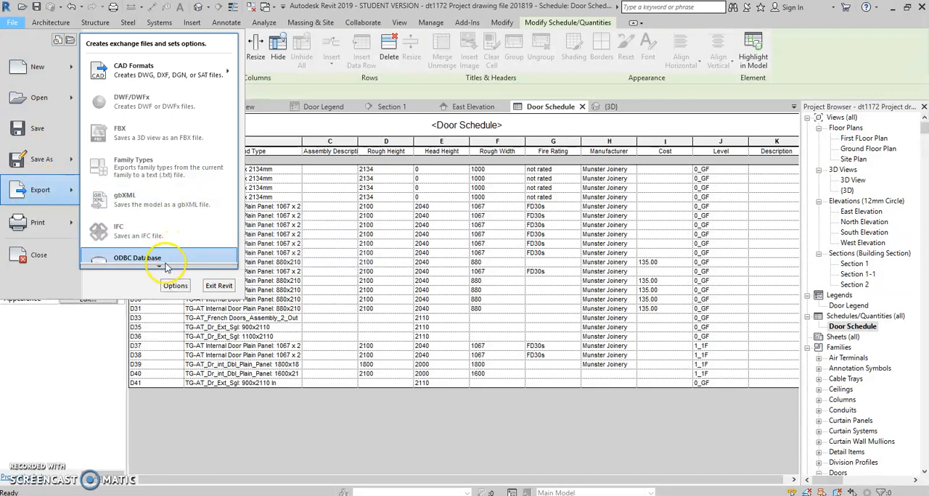
scroll(168, 258, down, 3)
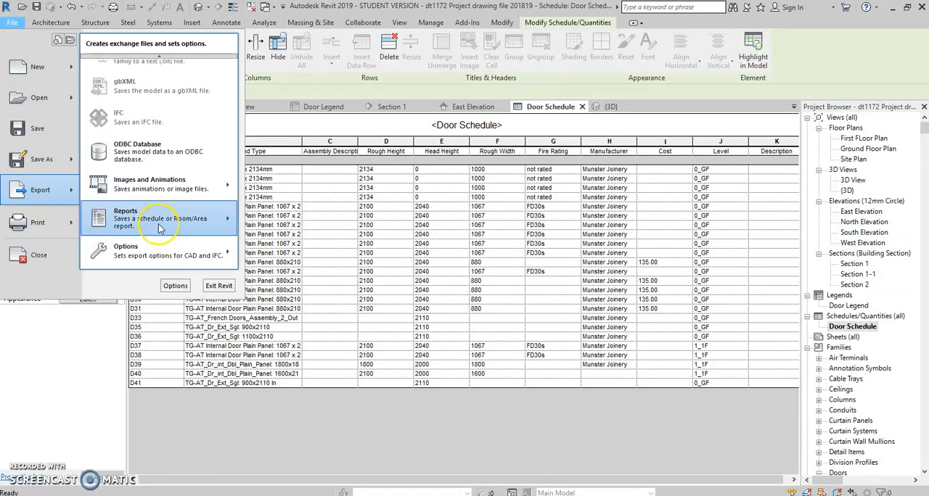
mouse_move(159, 224)
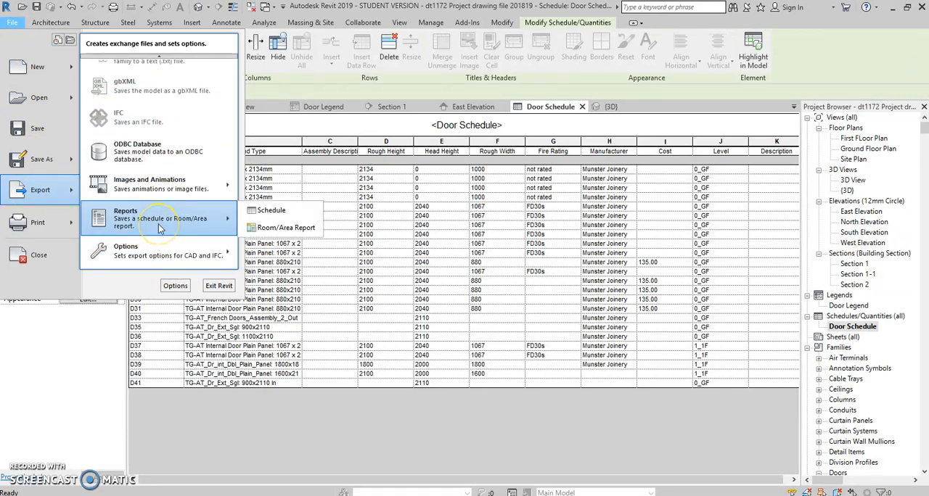
click(286, 216)
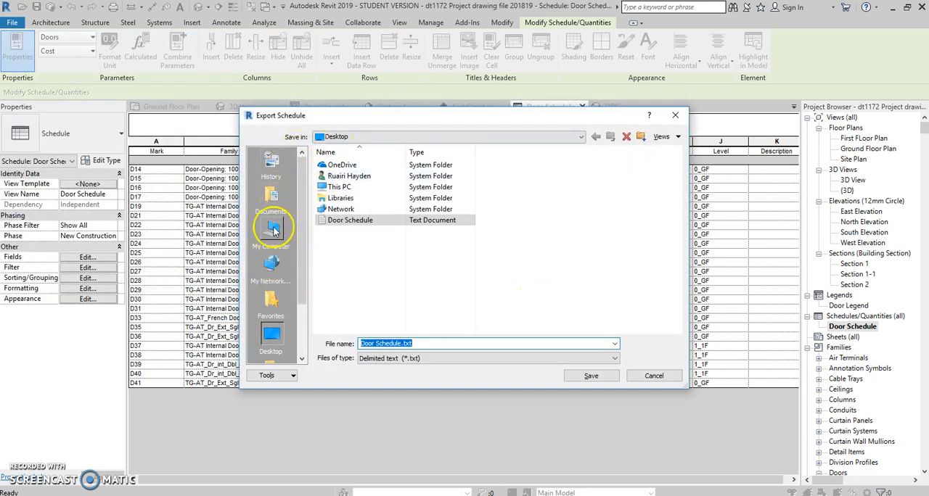
click(278, 336)
click(602, 375)
click(489, 269)
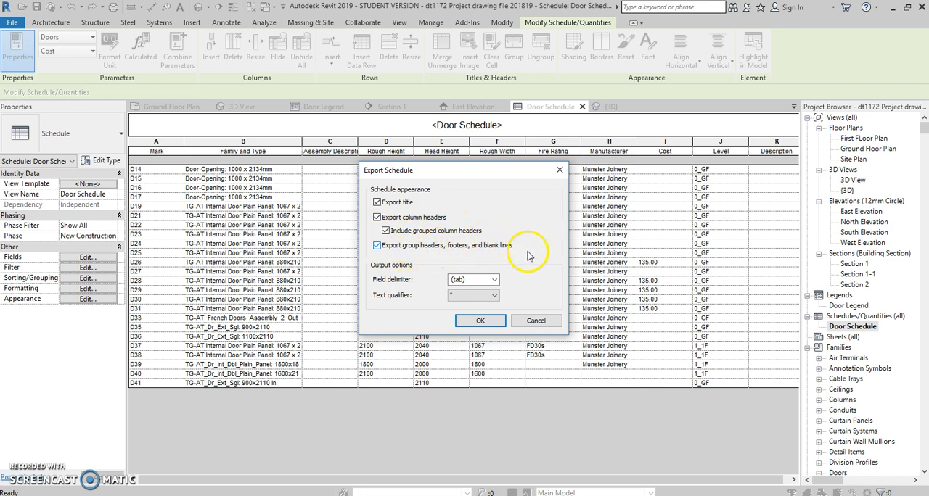
Set the schedule export's field delimiter to a comma and complete the export
click(498, 282)
click(483, 299)
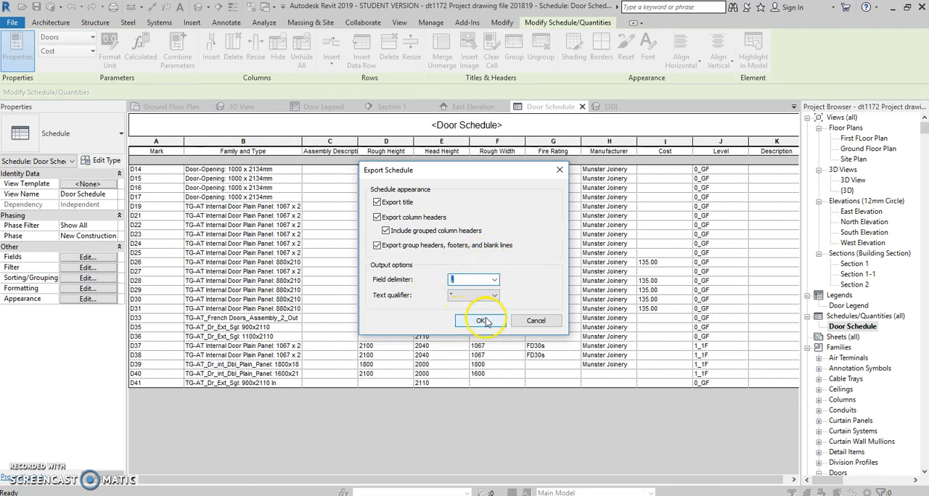
click(485, 321)
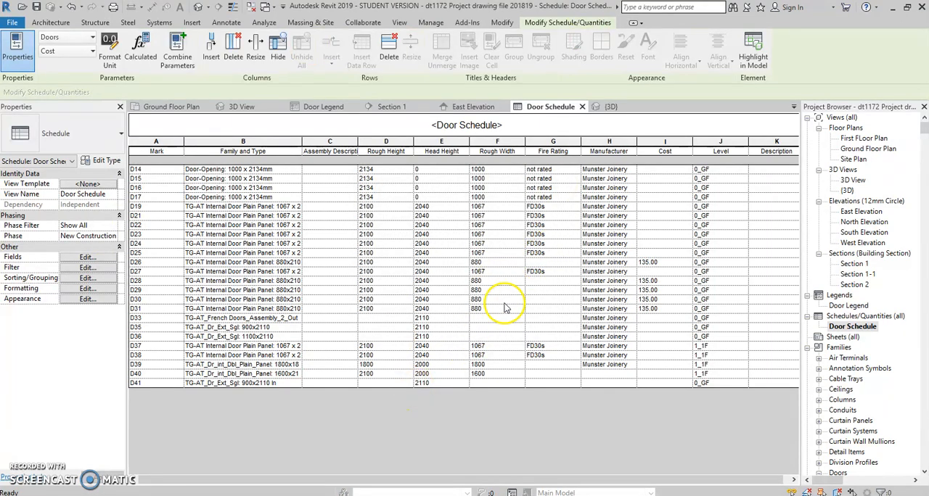
Switch to Excel and browse to the Desktop folder for a file to open
click(894, 11)
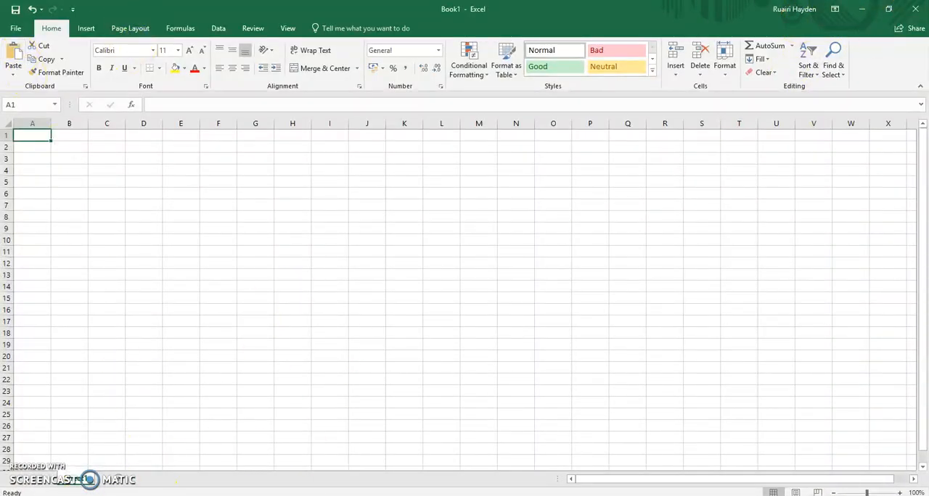
click(16, 28)
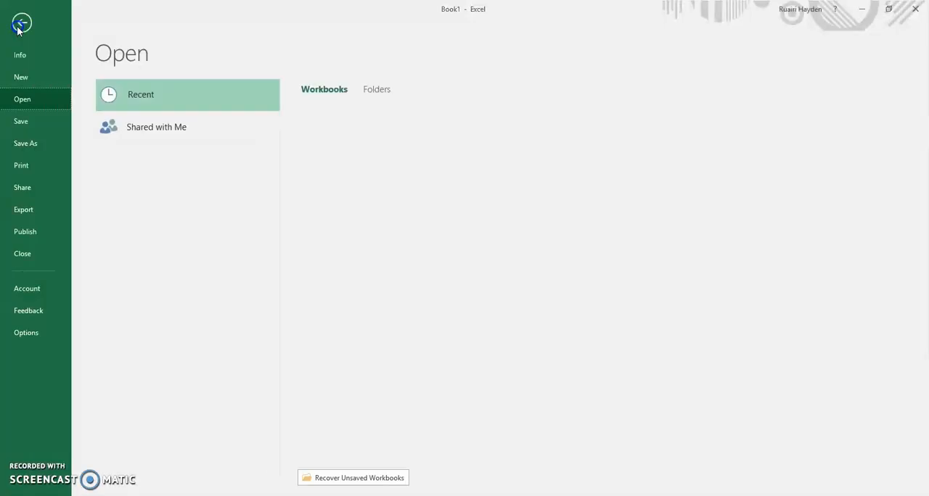
click(34, 100)
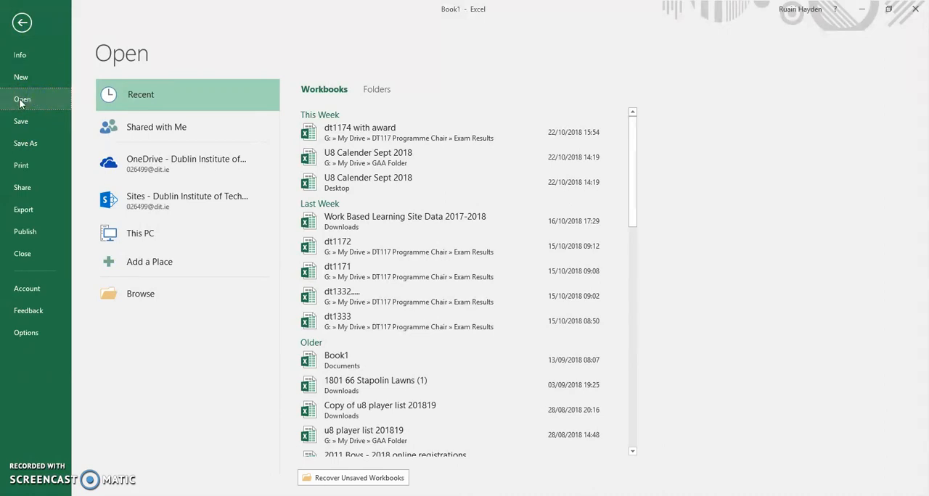
click(145, 297)
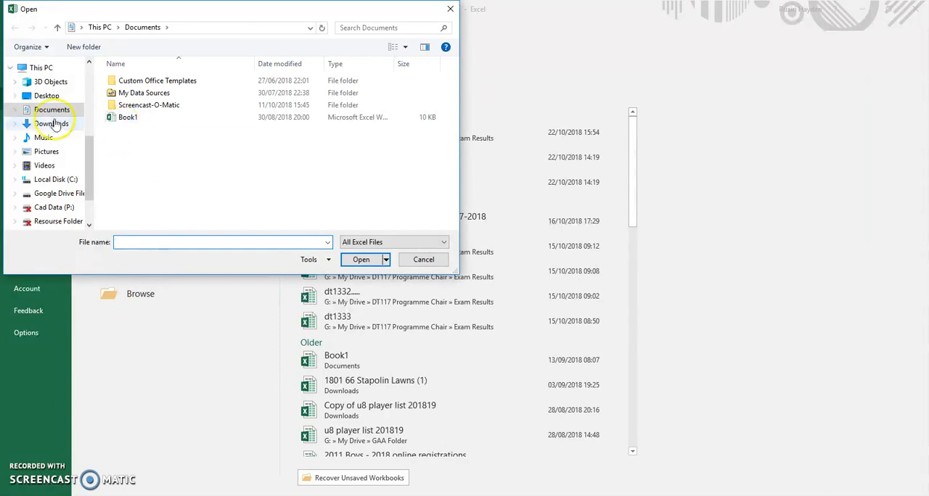
click(48, 97)
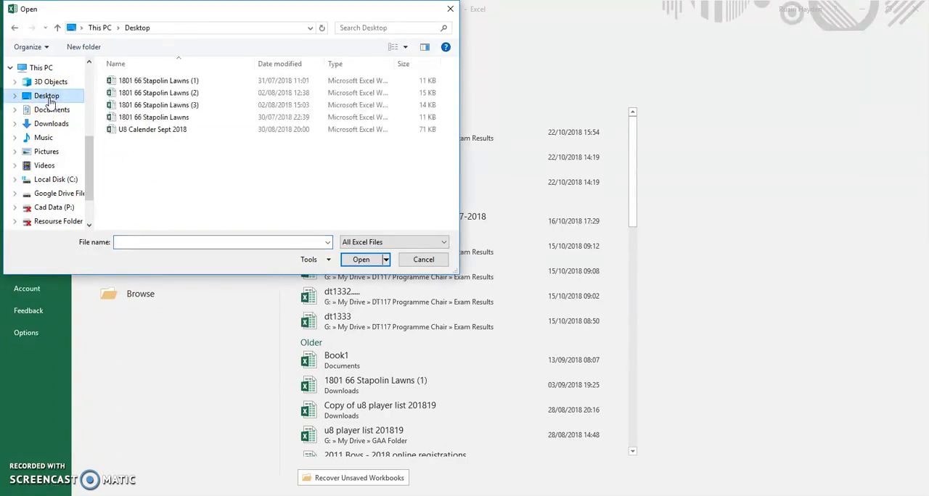
List all file types on the Desktop and open the Door Schedule text document
click(371, 243)
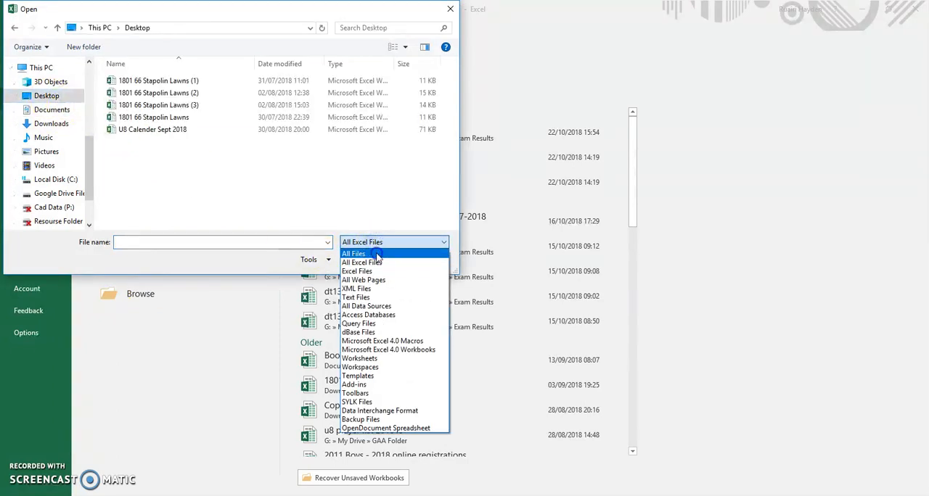
click(377, 255)
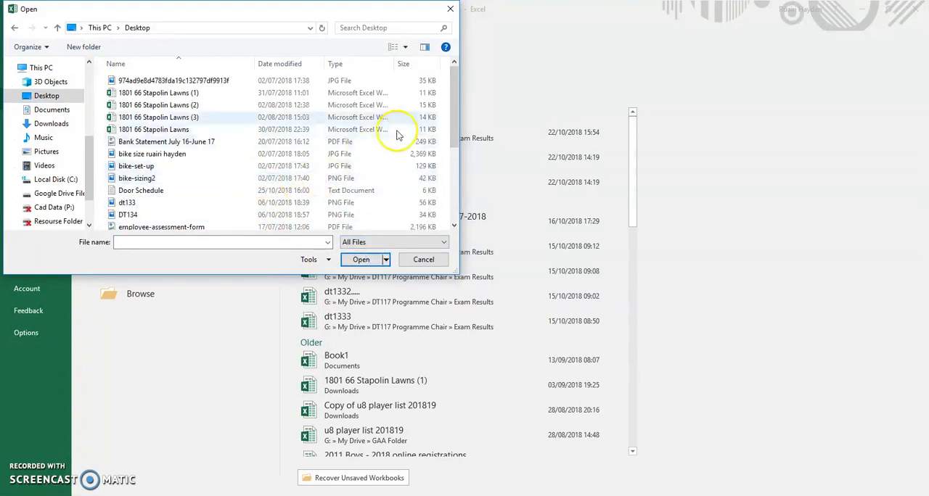
drag(452, 105, 461, 193)
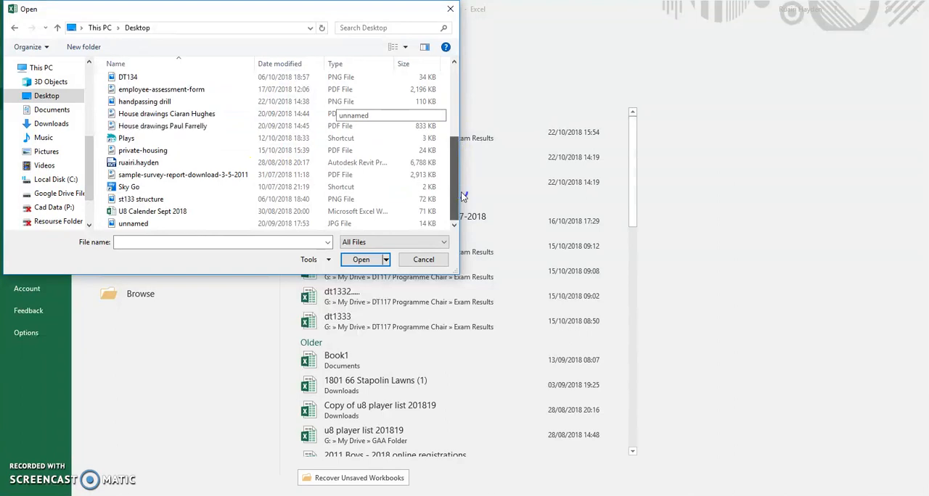
drag(460, 194, 459, 167)
click(148, 107)
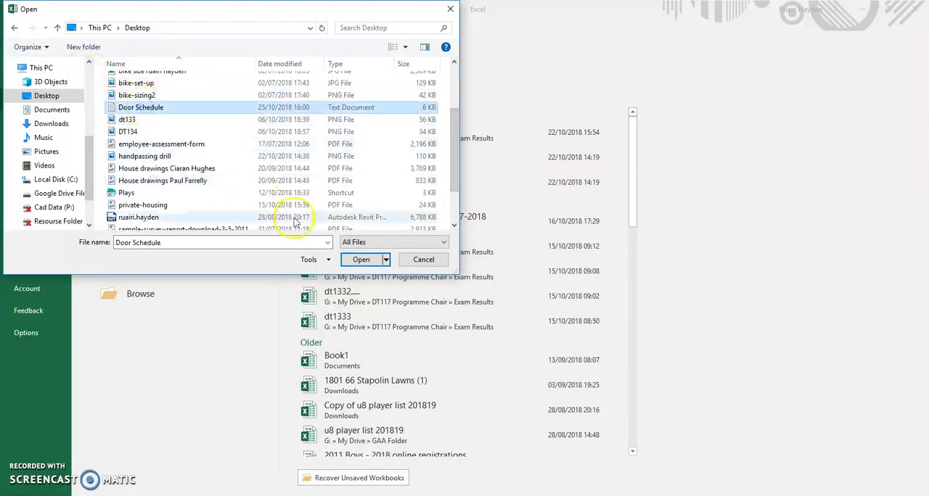
click(365, 259)
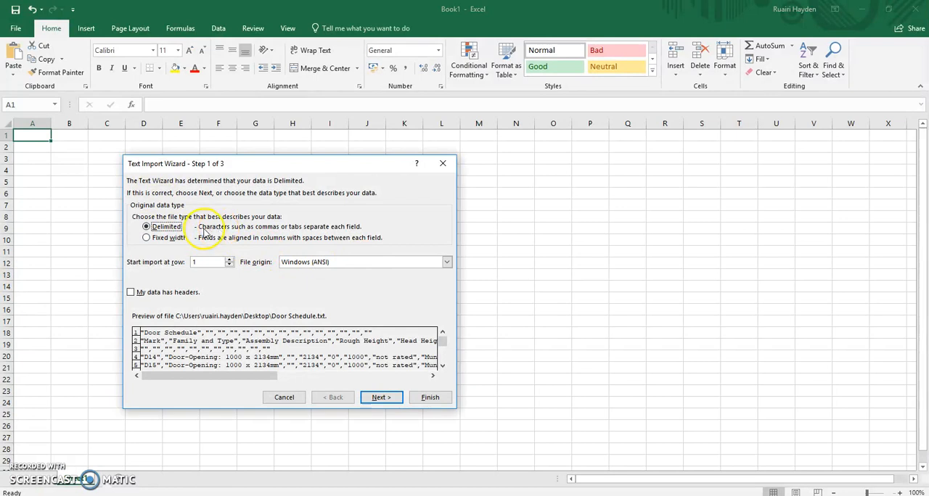
Import the text as delimited data with Windows (ANSI) origin, adding Comma to the Tab delimiter and keeping the General column format
click(446, 263)
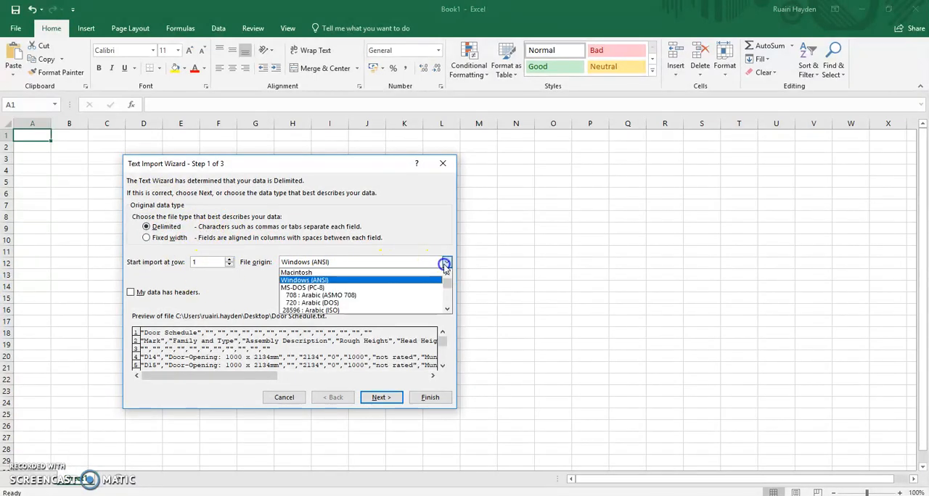
click(445, 264)
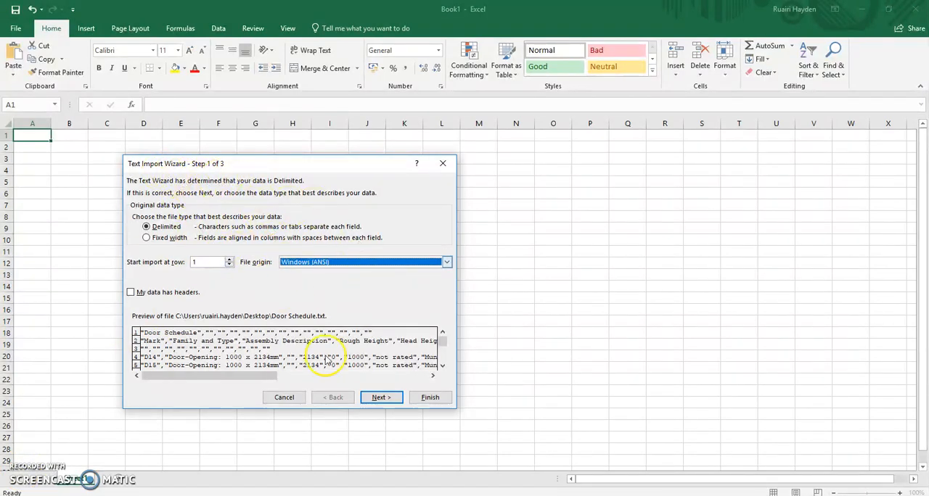
click(382, 398)
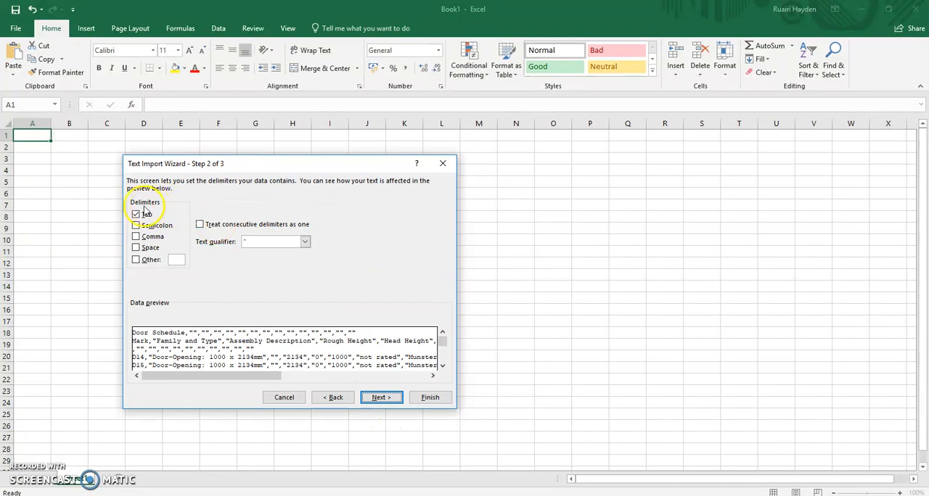
click(136, 237)
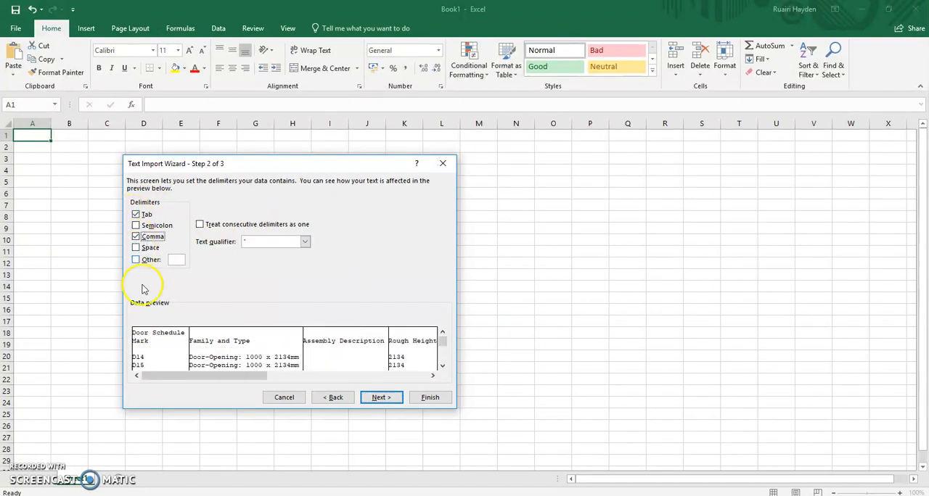
click(380, 398)
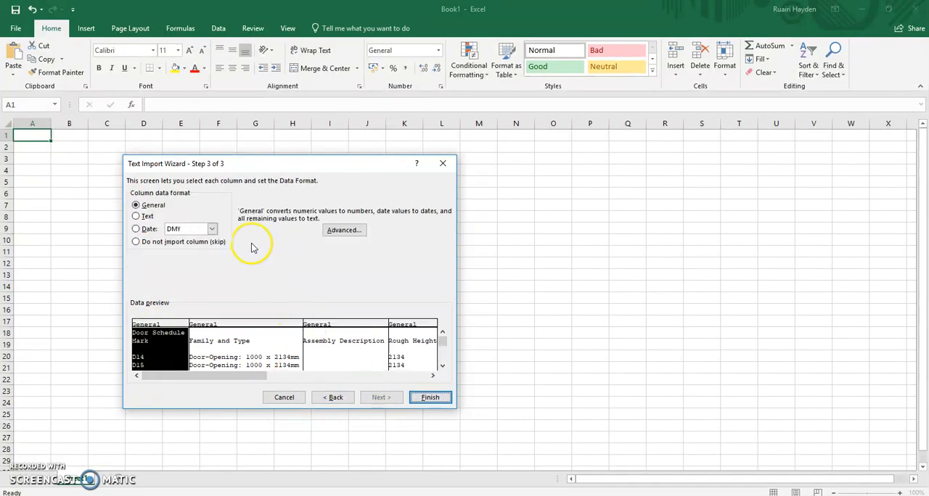
click(428, 397)
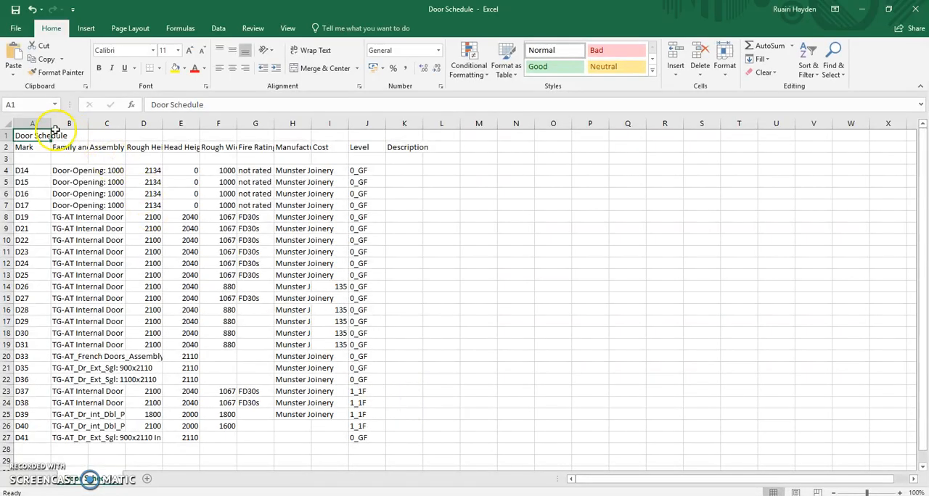
Widen columns A to K together, and widen the Family and Type column further to fit its door names
mouse_move(32, 124)
mouse_down()
mouse_move(226, 138)
mouse_move(405, 128)
mouse_up()
drag(425, 125, 470, 124)
click(417, 347)
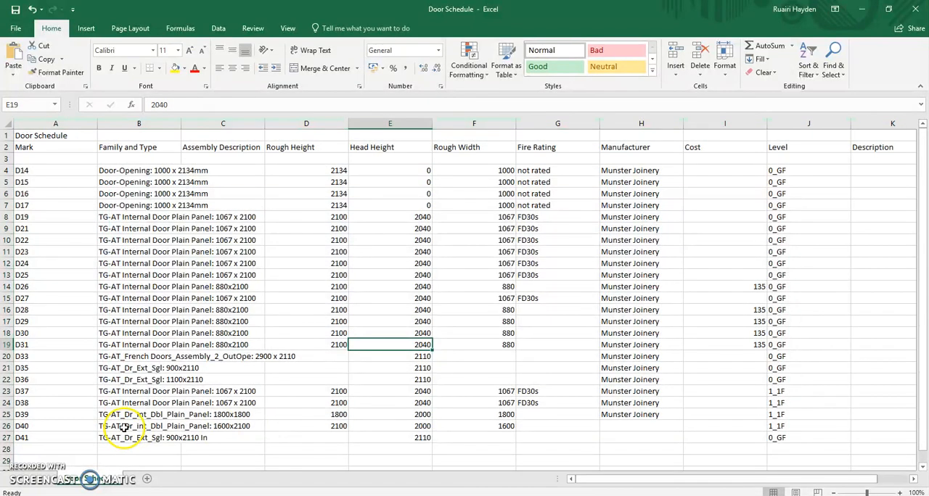
drag(183, 127, 184, 127)
double_click(184, 126)
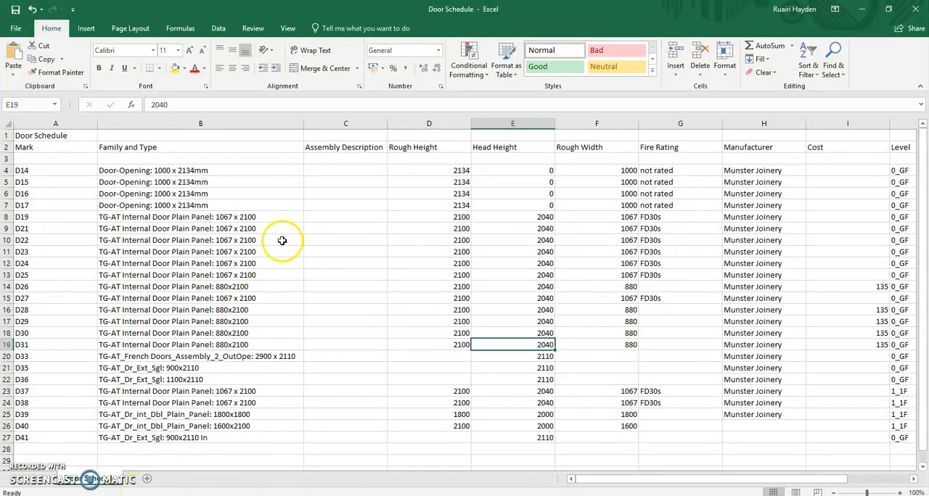
Switch to Revit to view the original Door Schedule, and return to the Door Schedule workbook in Excel
key(alt+Tab)
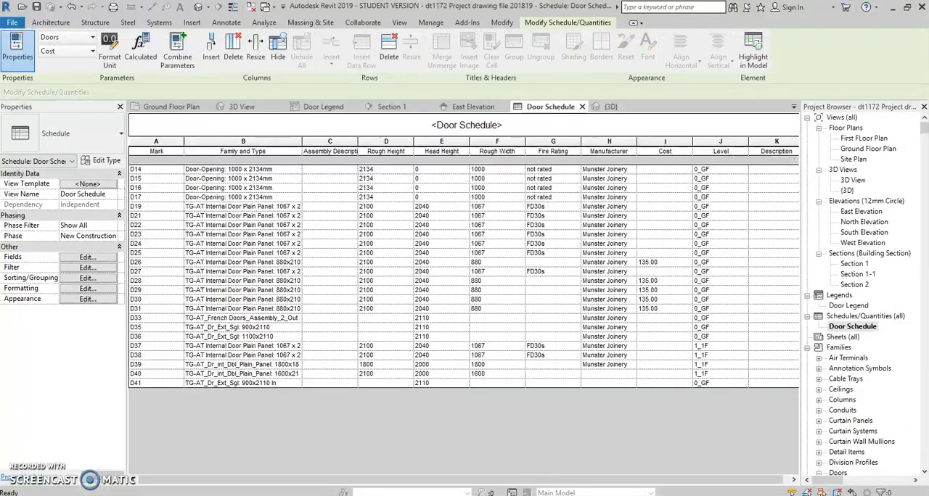
mouse_move(213, 494)
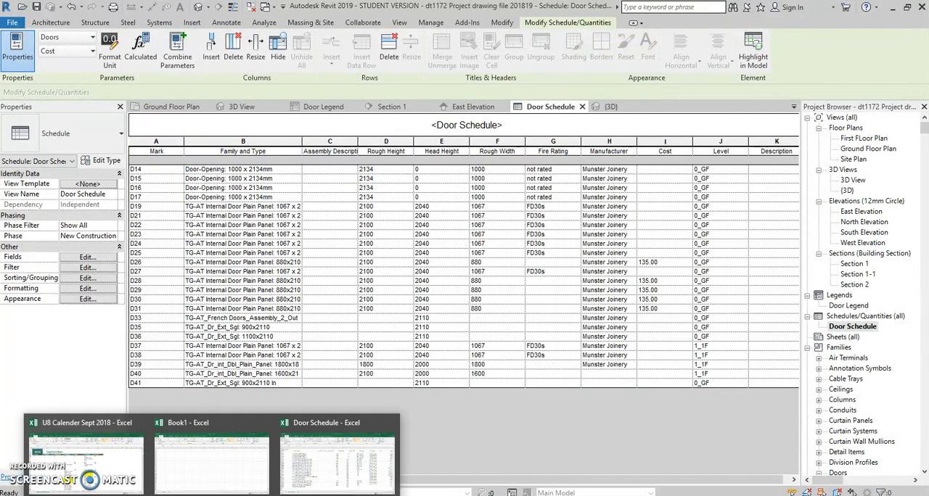
click(363, 479)
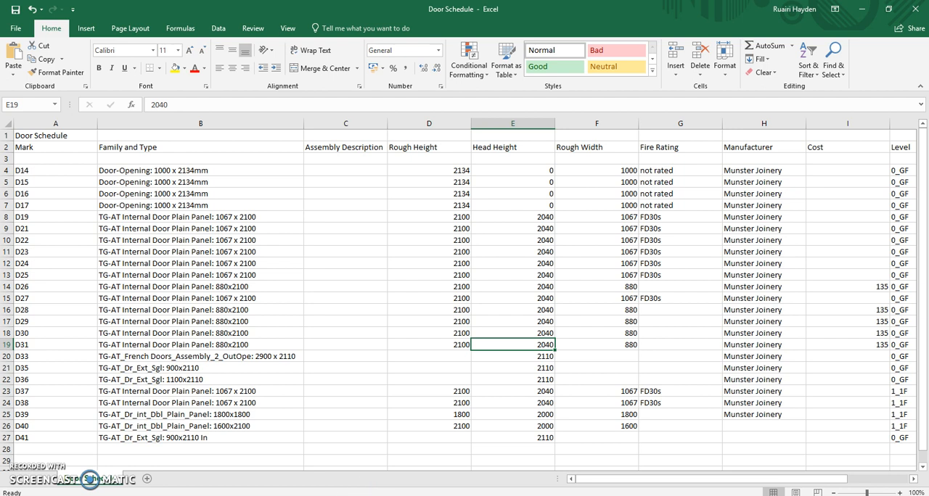